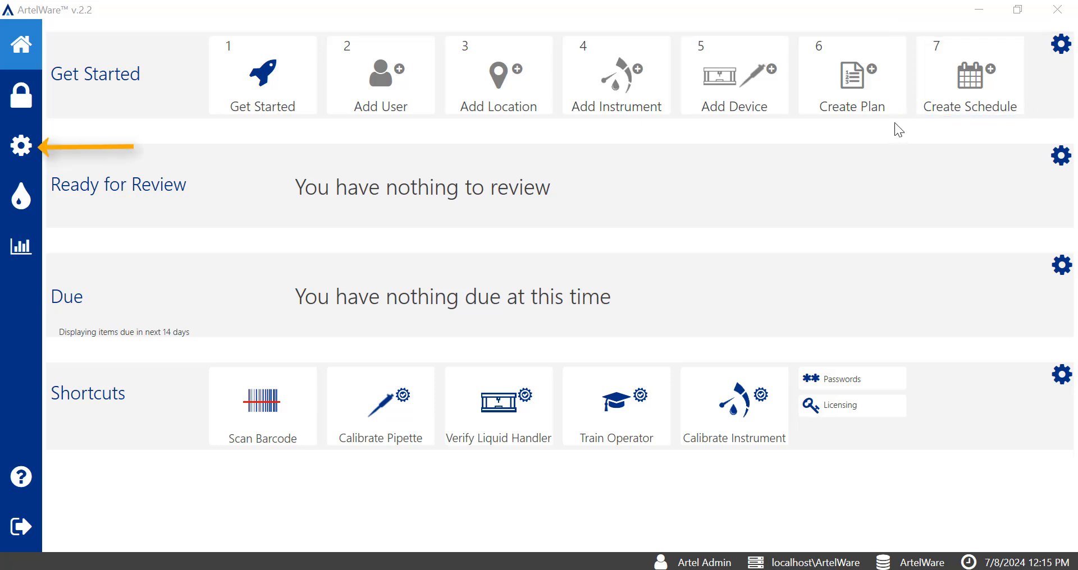
View the list of existing schedules in the setup area, and return to the home page.
{"action": "left_click", "coordinate": [33, 145]}
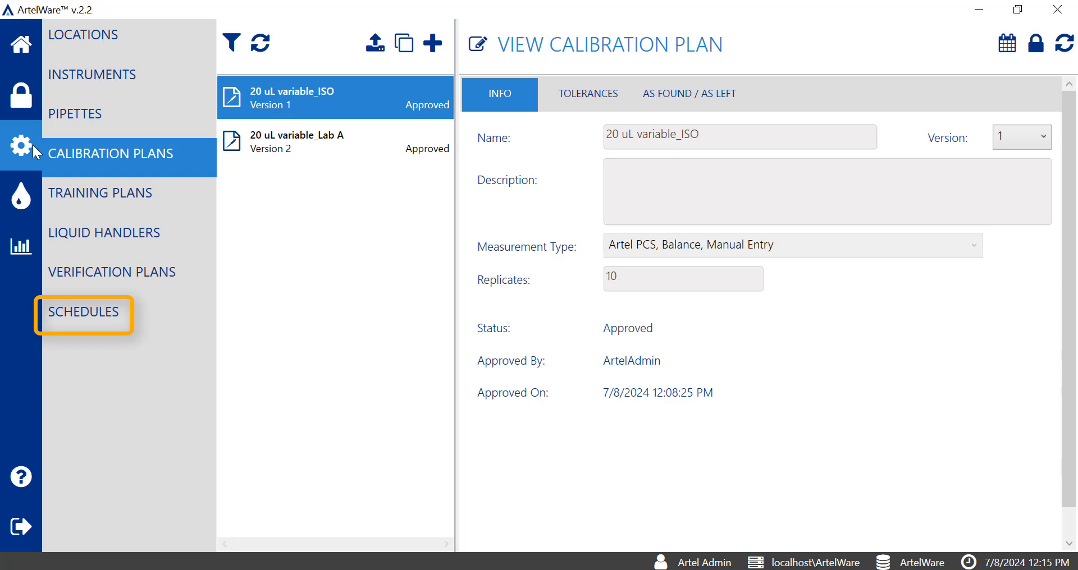
{"action": "left_click", "coordinate": [134, 321]}
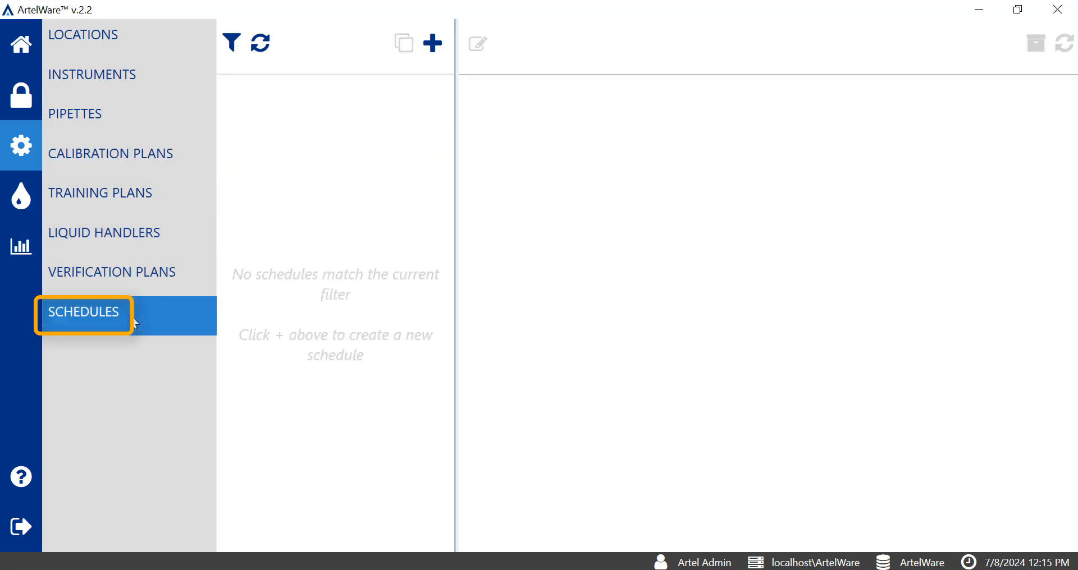
{"action": "left_click", "coordinate": [26, 54]}
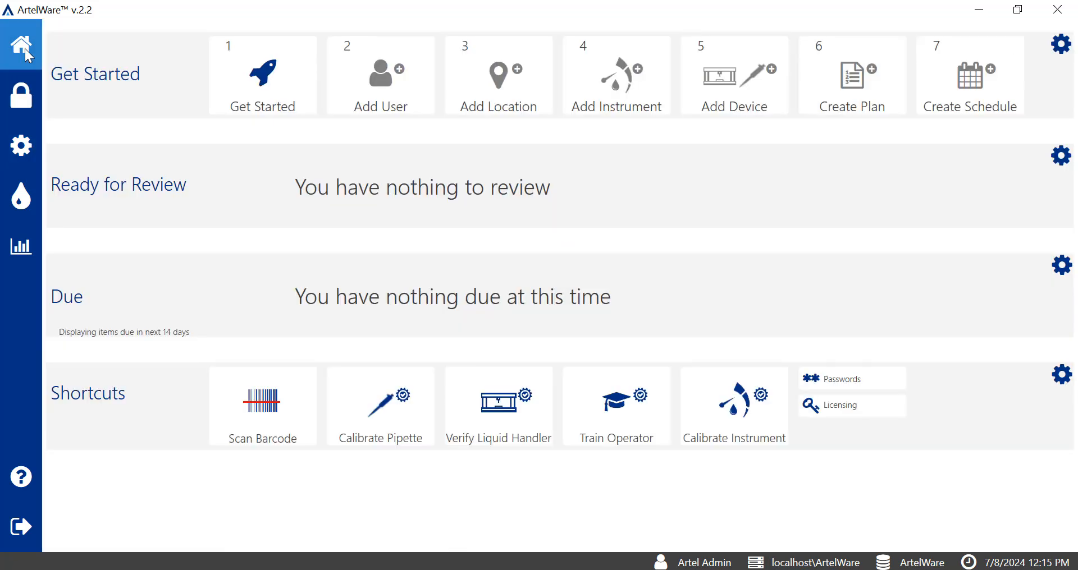
Create a new schedule of type Pipette Calibration and name it "Semi annual calibration".
{"action": "left_click", "coordinate": [1019, 112]}
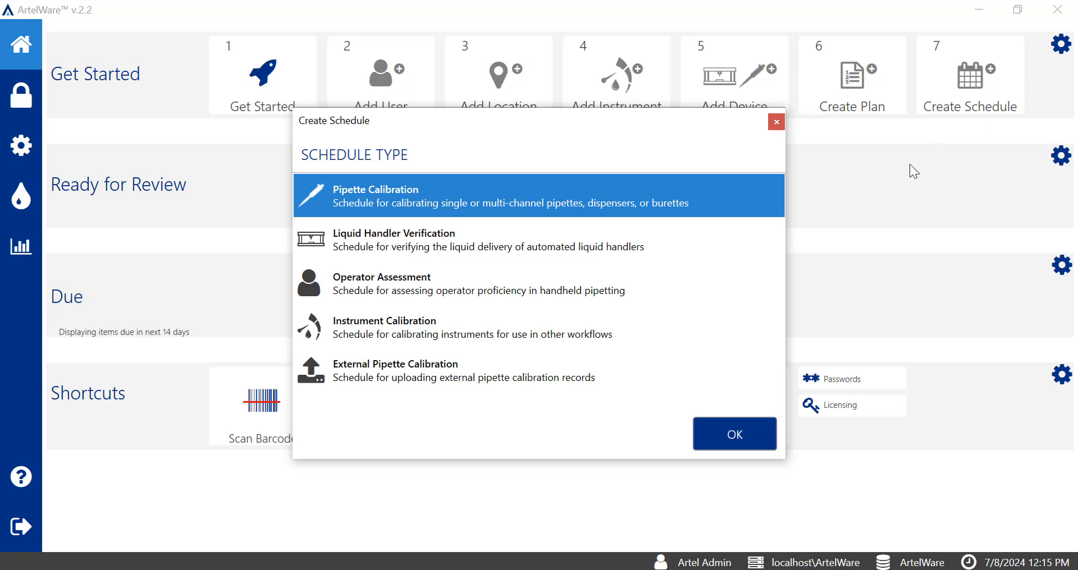
{"action": "left_click", "coordinate": [762, 449]}
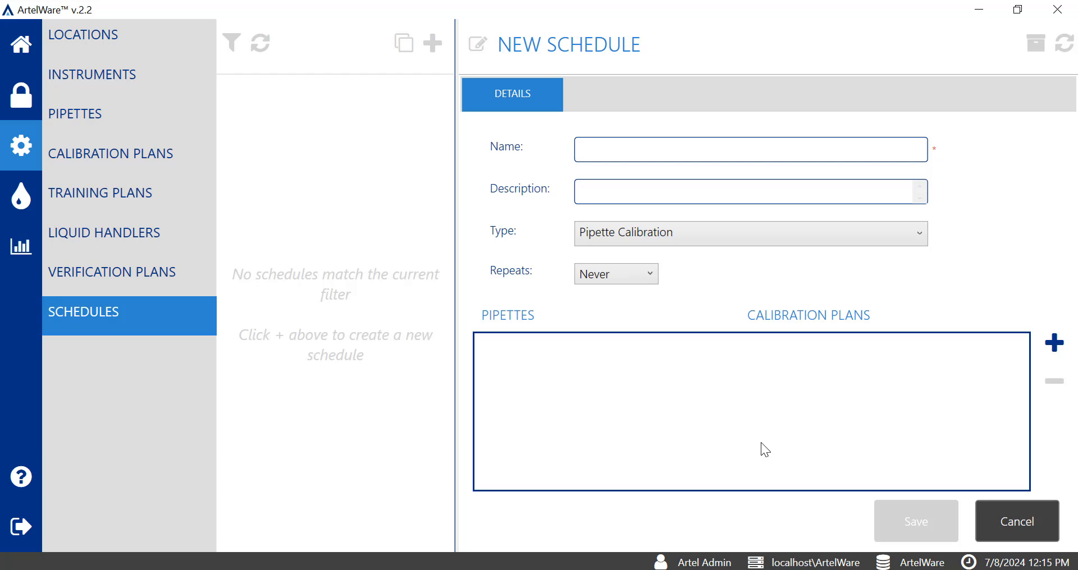
{"action": "left_click", "coordinate": [756, 156]}
{"action": "type", "text": "Semi annual calibration"}
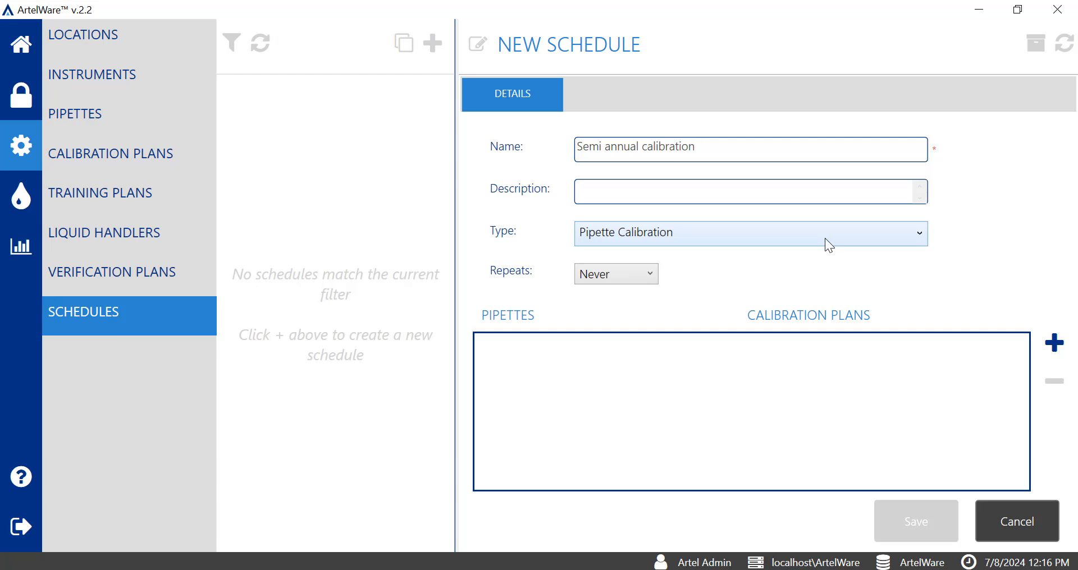
Set the schedule to repeat every 6 months, calculated from the completion date.
{"action": "left_click", "coordinate": [647, 282]}
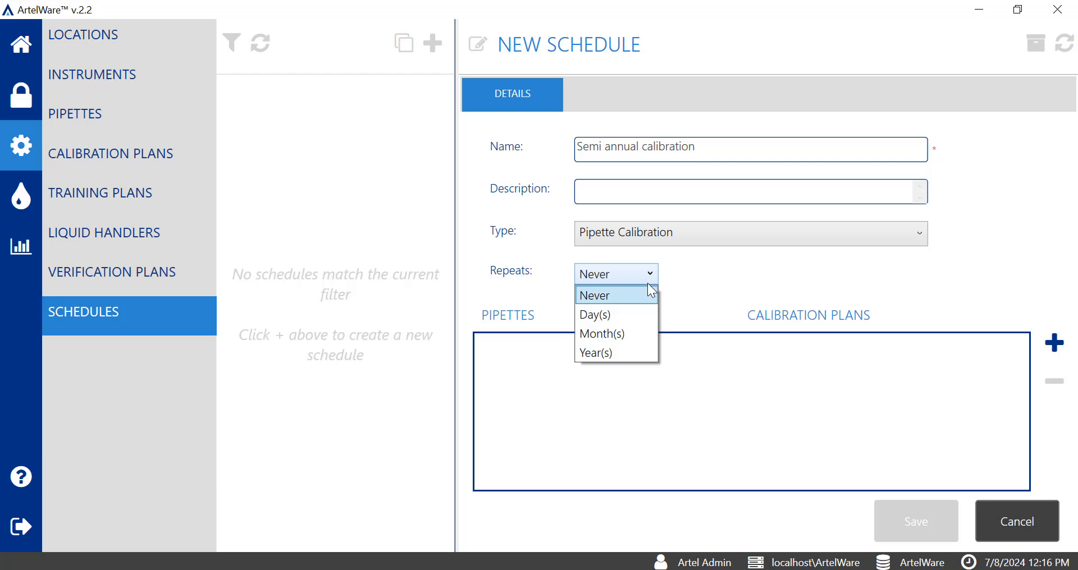
{"action": "left_click", "coordinate": [628, 335]}
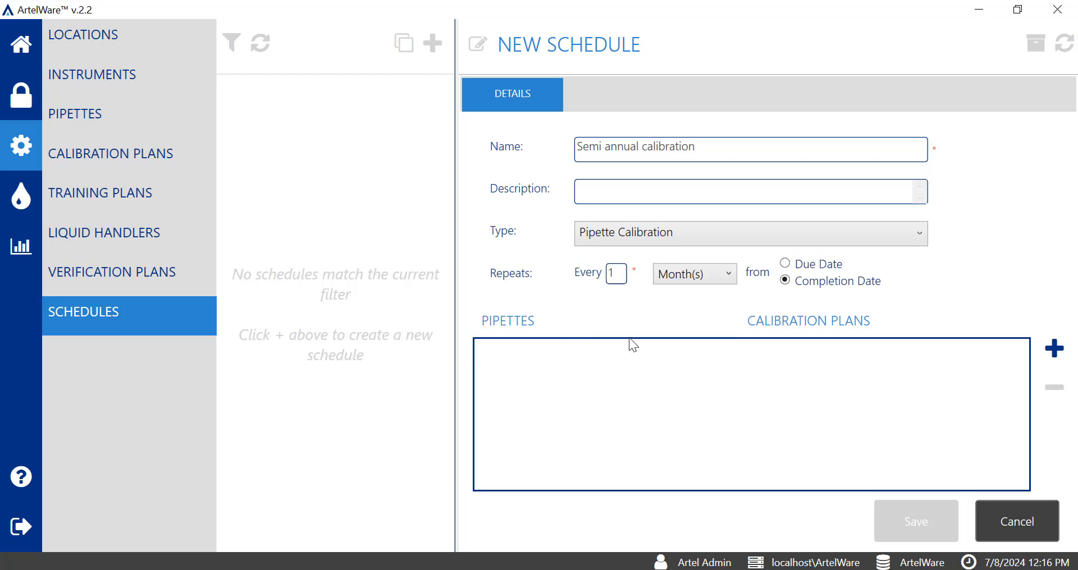
{"action": "left_click", "coordinate": [621, 272]}
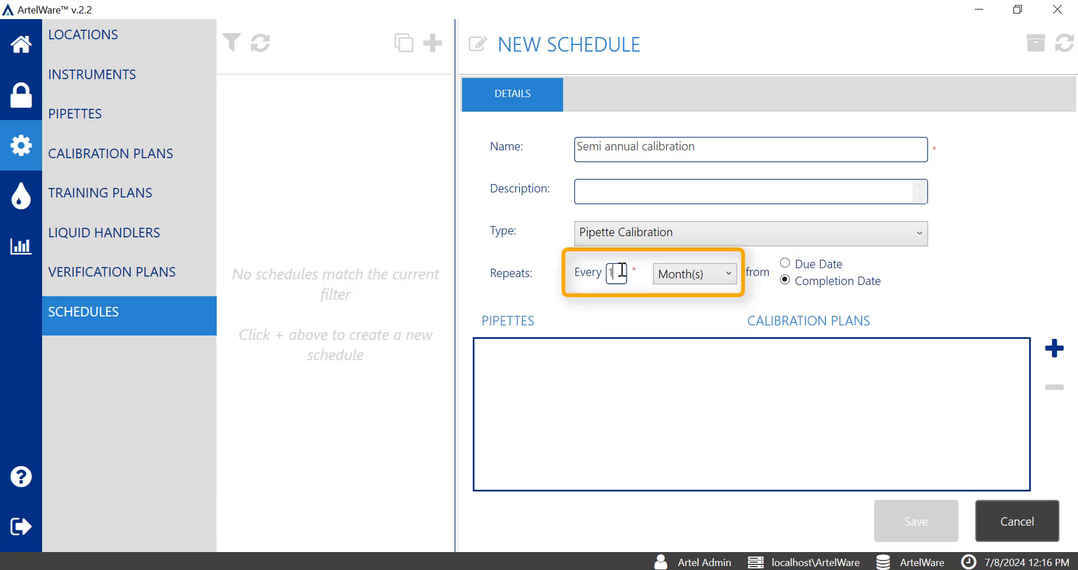
{"action": "key", "text": "BackSpace"}
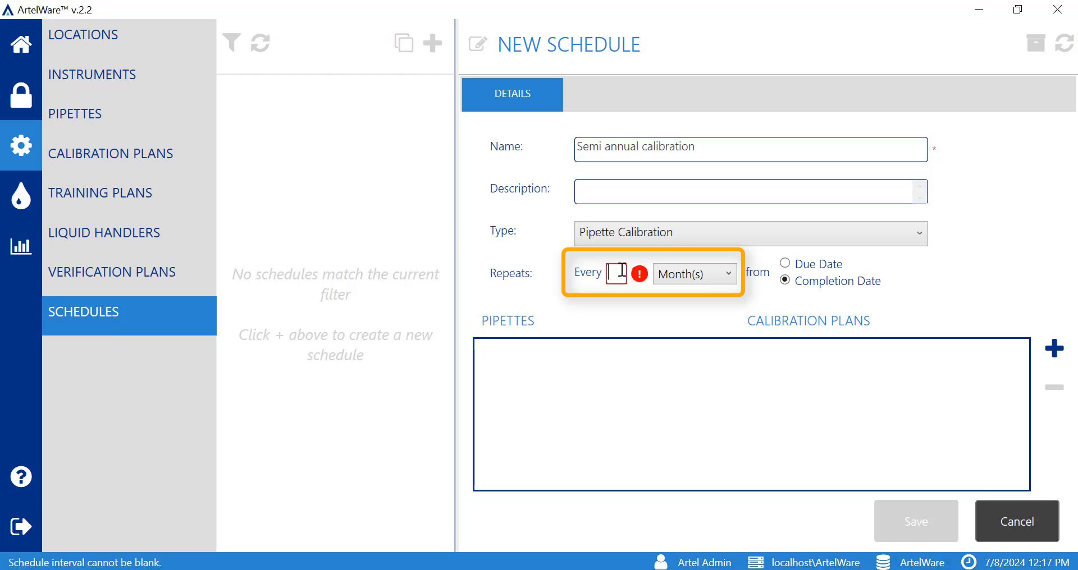
{"action": "type", "text": "6"}
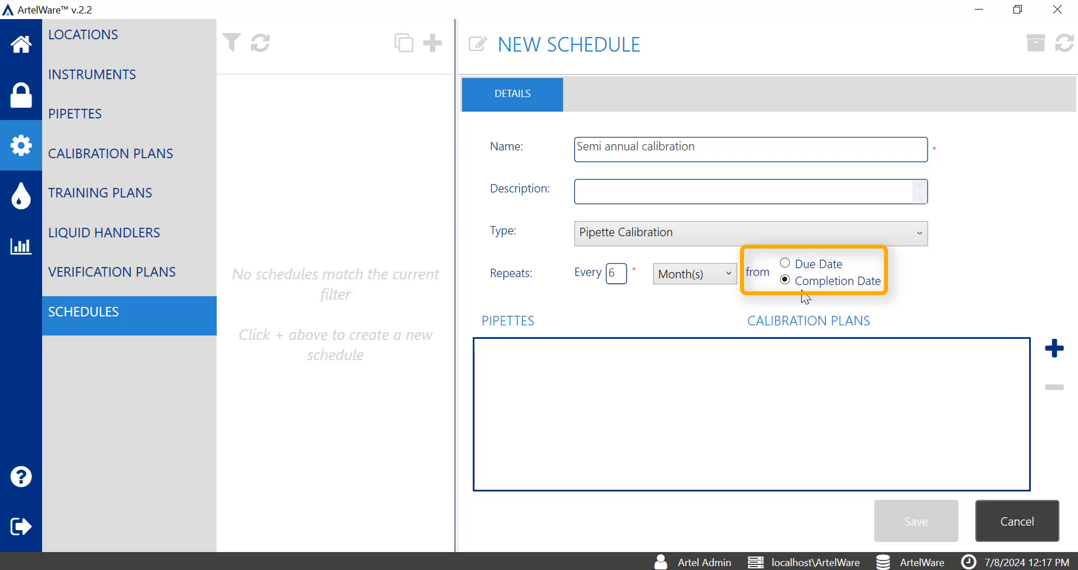
{"action": "left_click", "coordinate": [785, 265]}
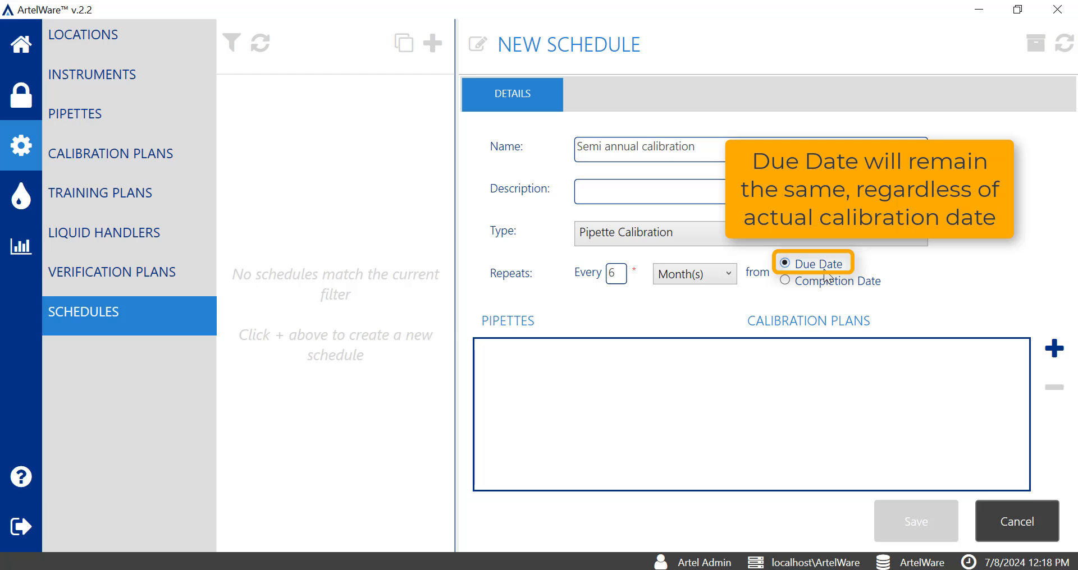
{"action": "left_click", "coordinate": [786, 282]}
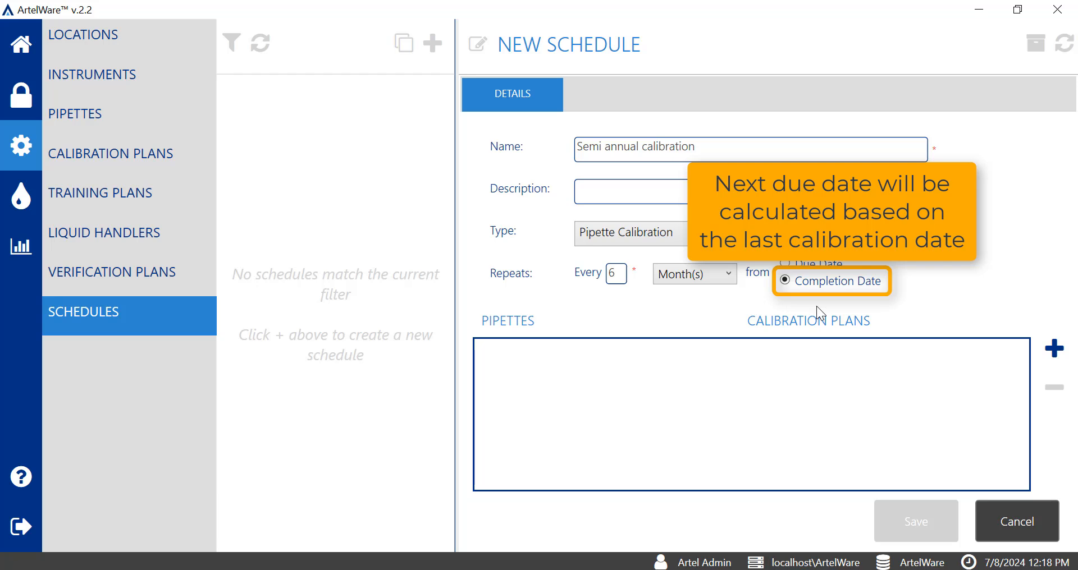
Open the schedule's pipette and calibration plan selection and check the filter criteria offered for both lists.
{"action": "left_click", "coordinate": [1054, 348]}
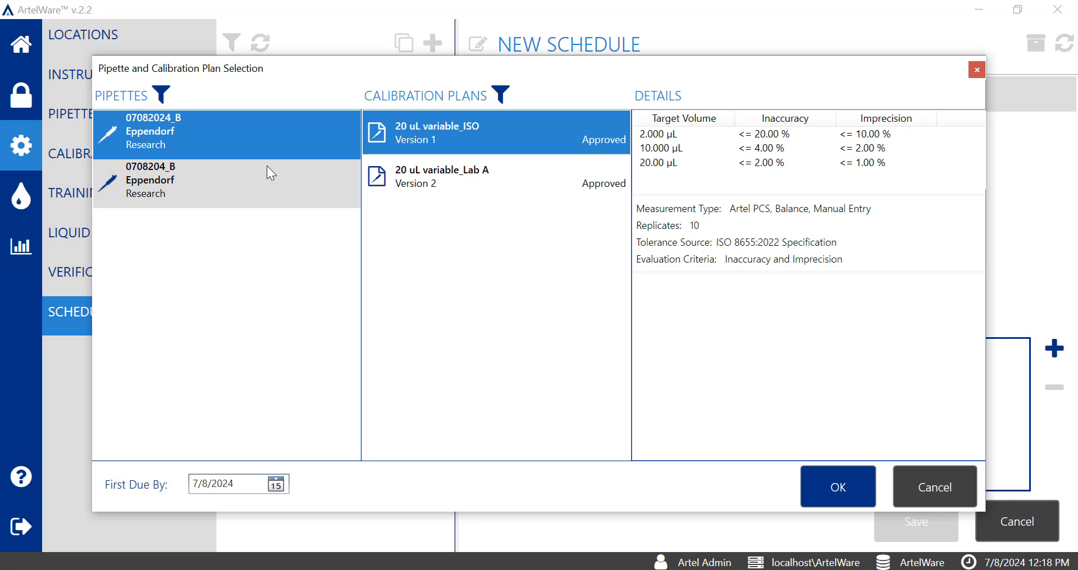
{"action": "left_click", "coordinate": [162, 95]}
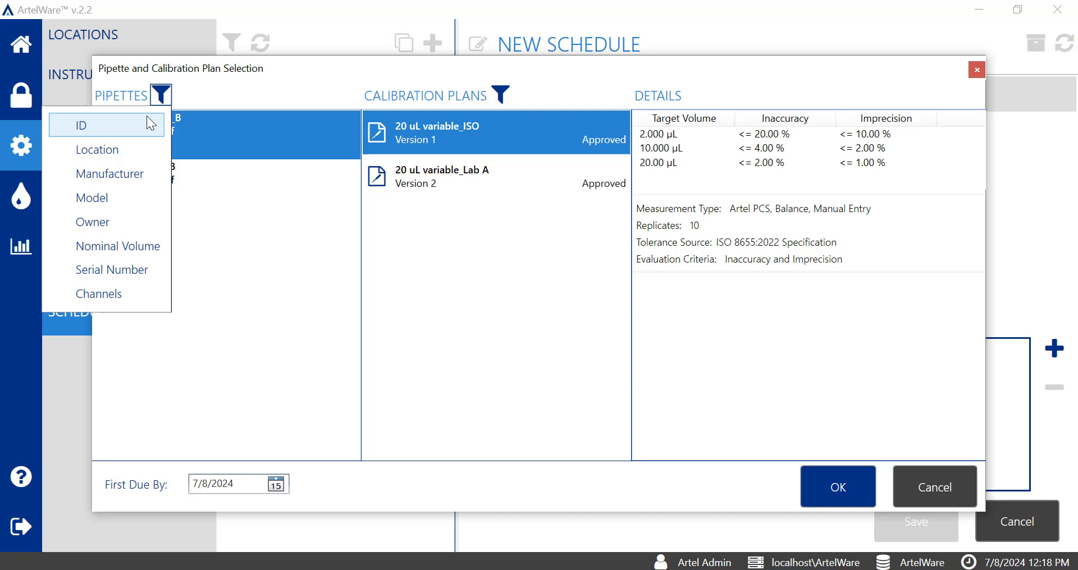
{"action": "left_click", "coordinate": [240, 94]}
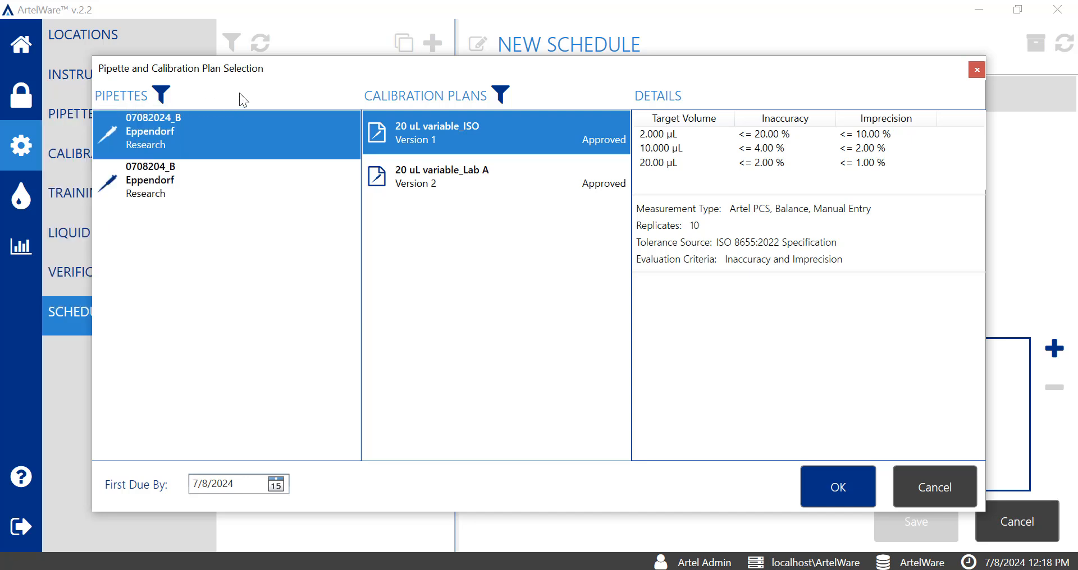
{"action": "left_click", "coordinate": [501, 95]}
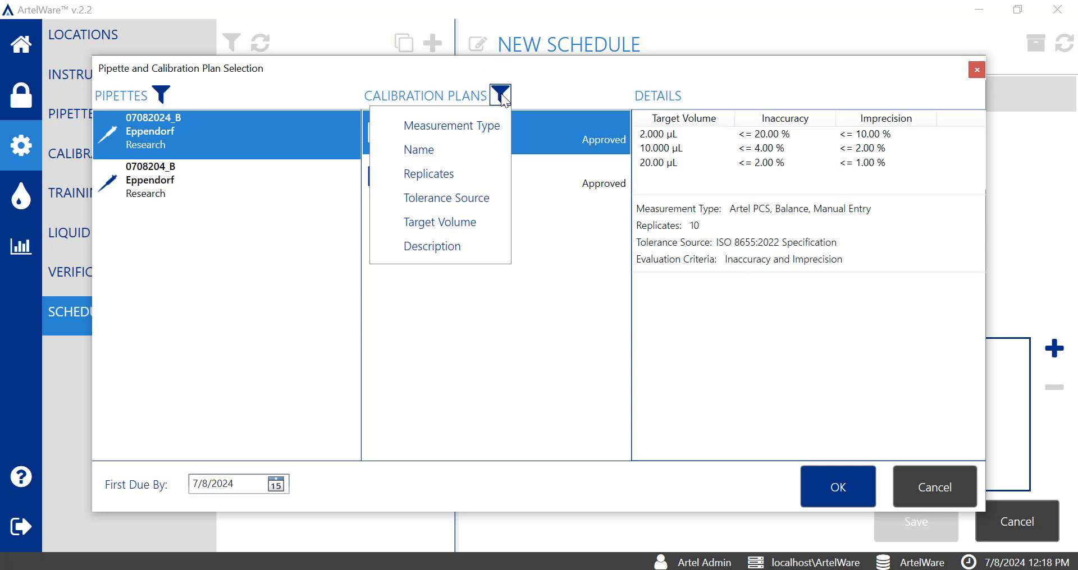
{"action": "left_click", "coordinate": [312, 87]}
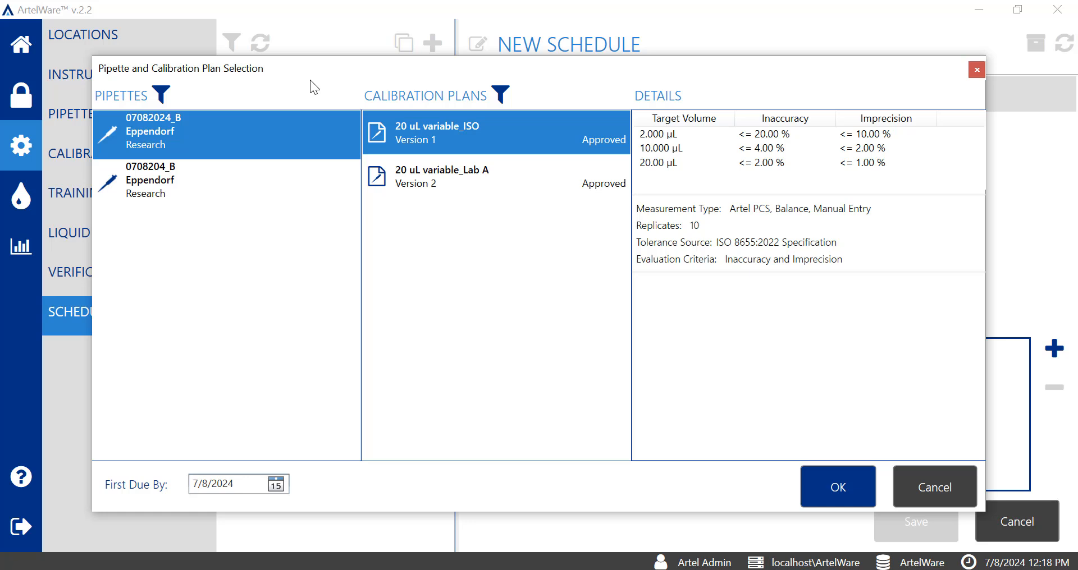
Compare the available calibration plans and add pipette 07082024_B to the schedule with the 20 uL variable_ISO plan.
{"action": "left_click", "coordinate": [318, 195]}
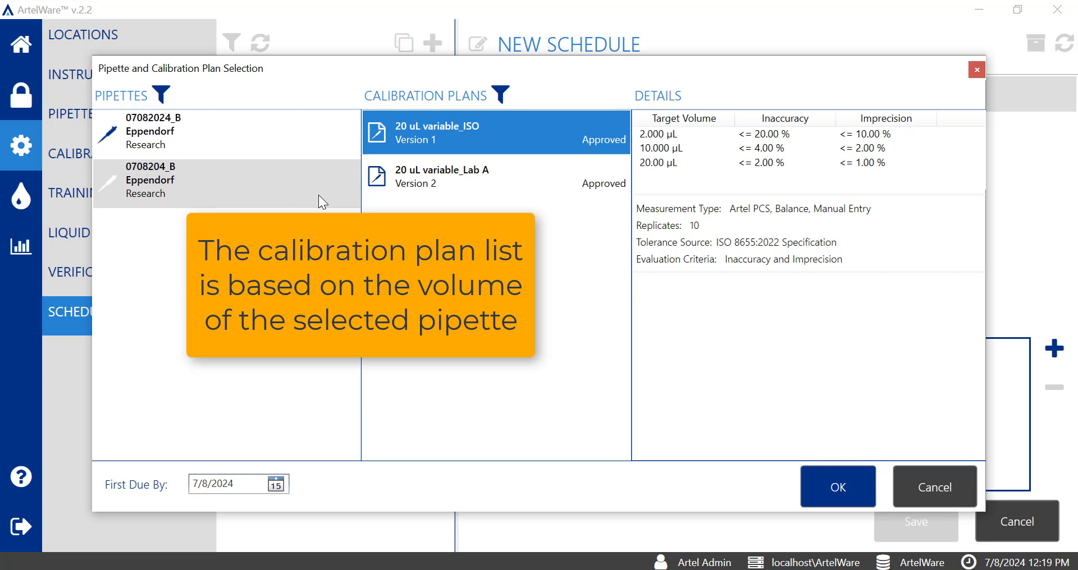
{"action": "left_click", "coordinate": [305, 134]}
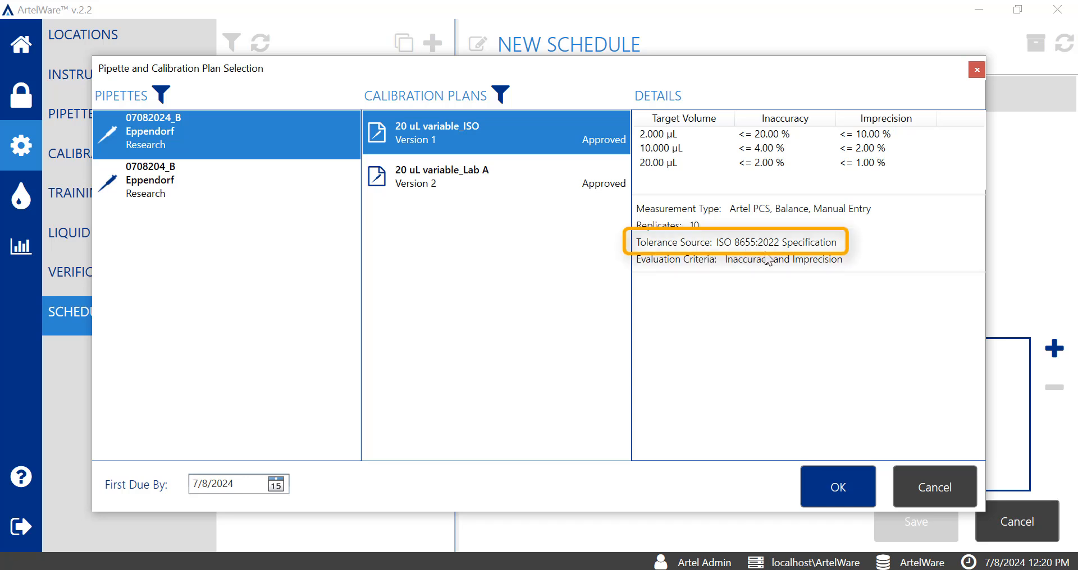
{"action": "left_click", "coordinate": [602, 190]}
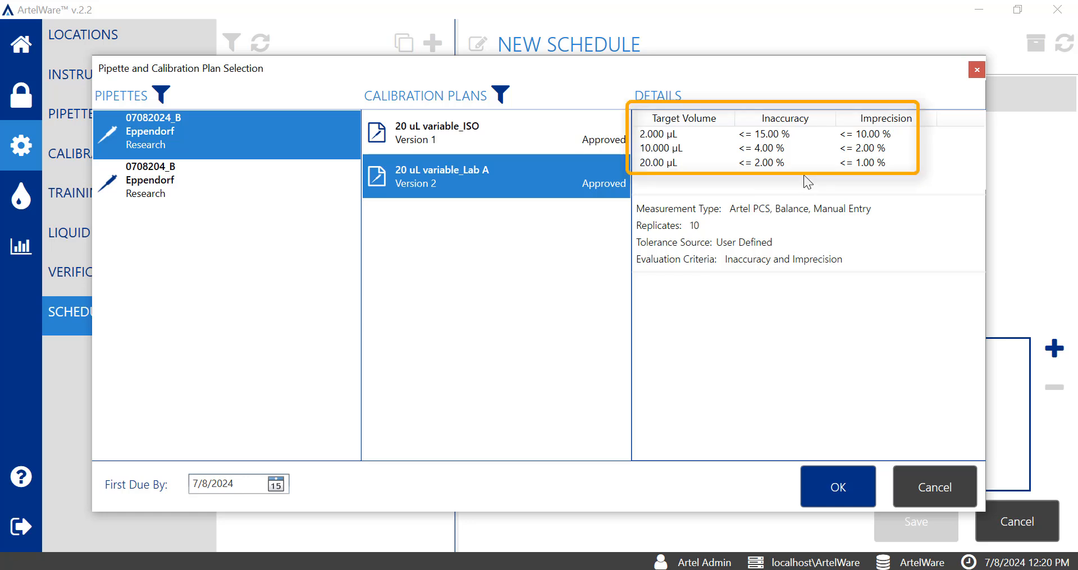
{"action": "left_click", "coordinate": [601, 141]}
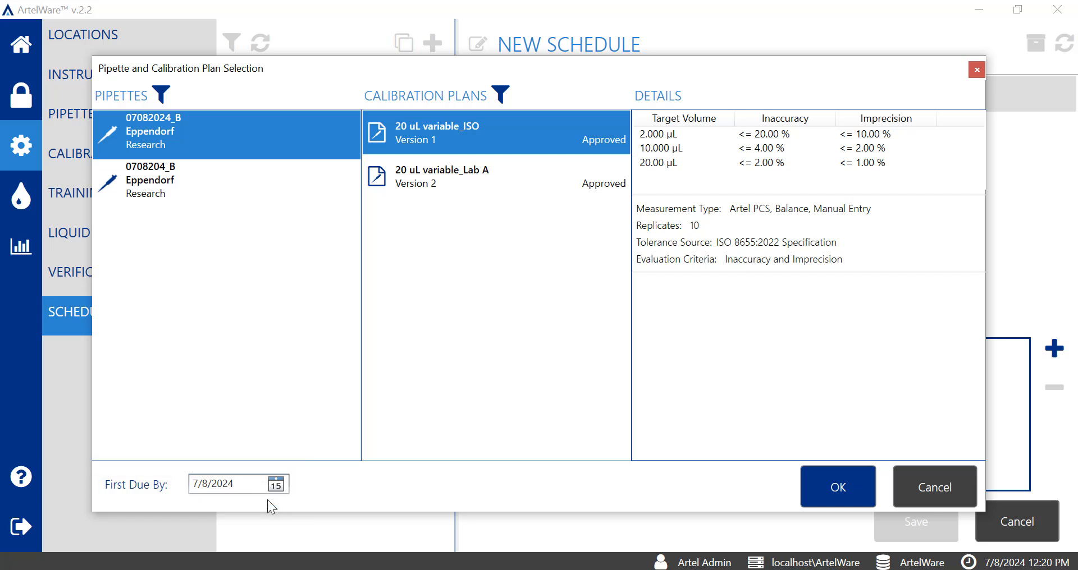
{"action": "left_click", "coordinate": [848, 497]}
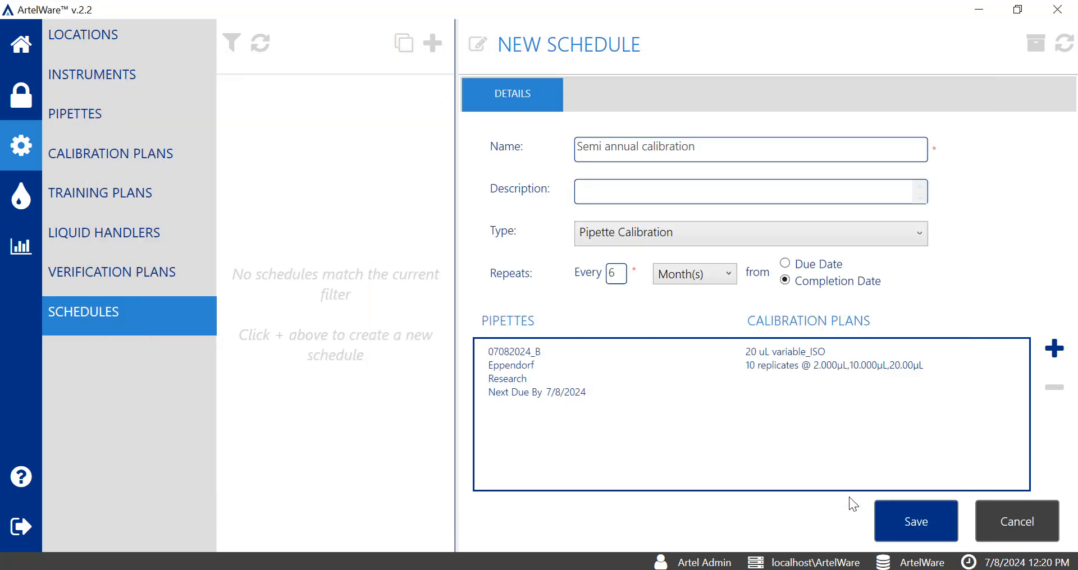
Add pipette 0708204_B to the schedule with the 20 uL variable_Lab A plan, first due by 9/6/2024.
{"action": "left_click", "coordinate": [1055, 350]}
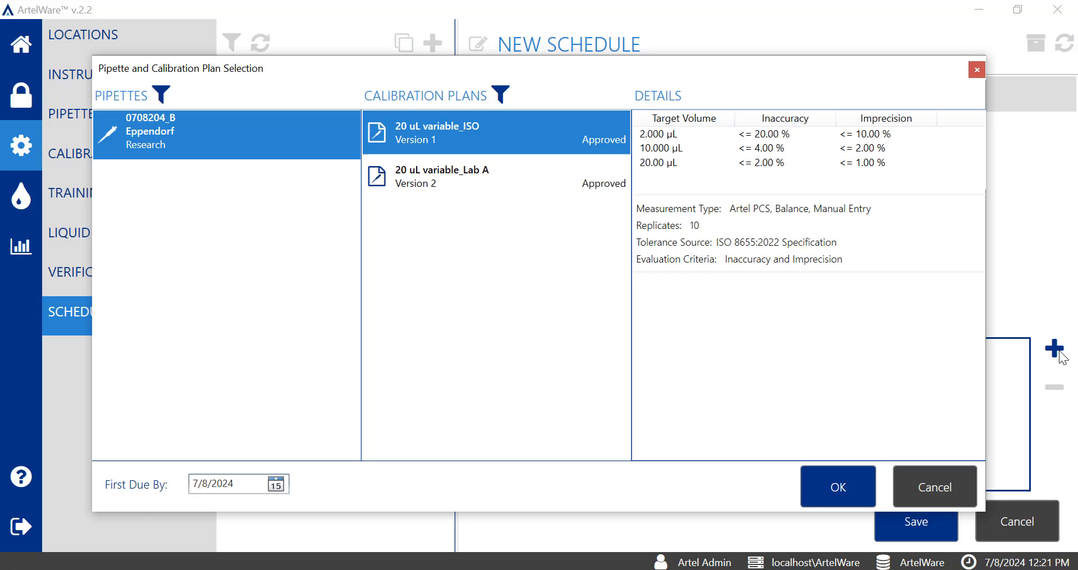
{"action": "left_click", "coordinate": [312, 118]}
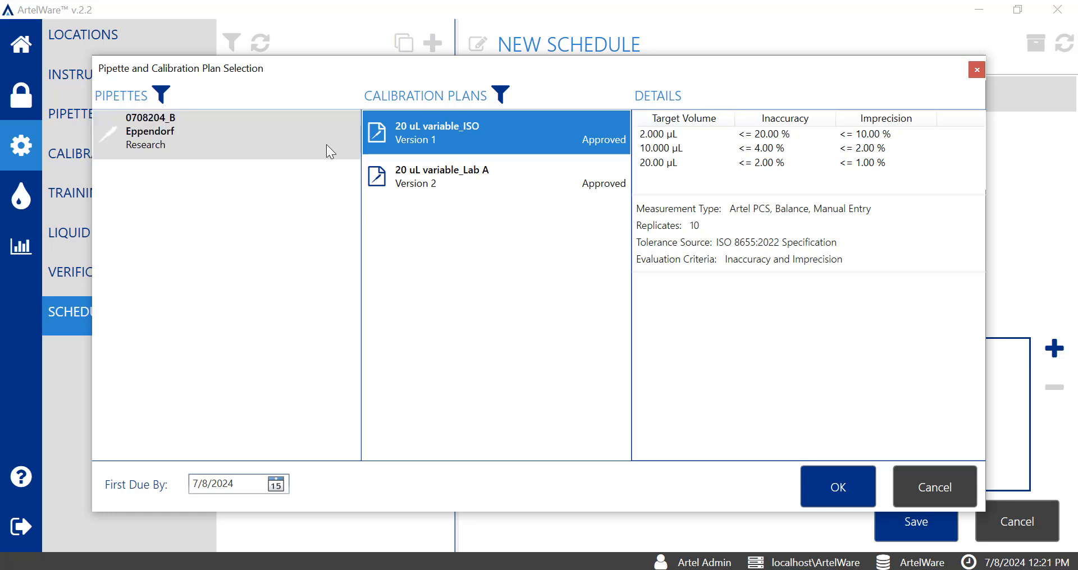
{"action": "left_click", "coordinate": [326, 144]}
{"action": "left_click", "coordinate": [435, 170]}
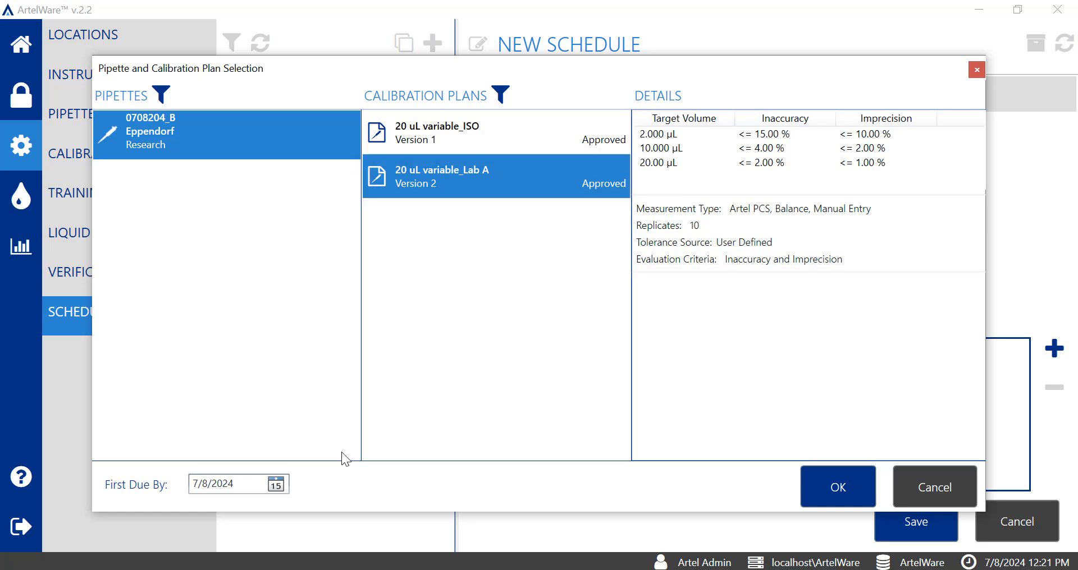
{"action": "left_click", "coordinate": [276, 484]}
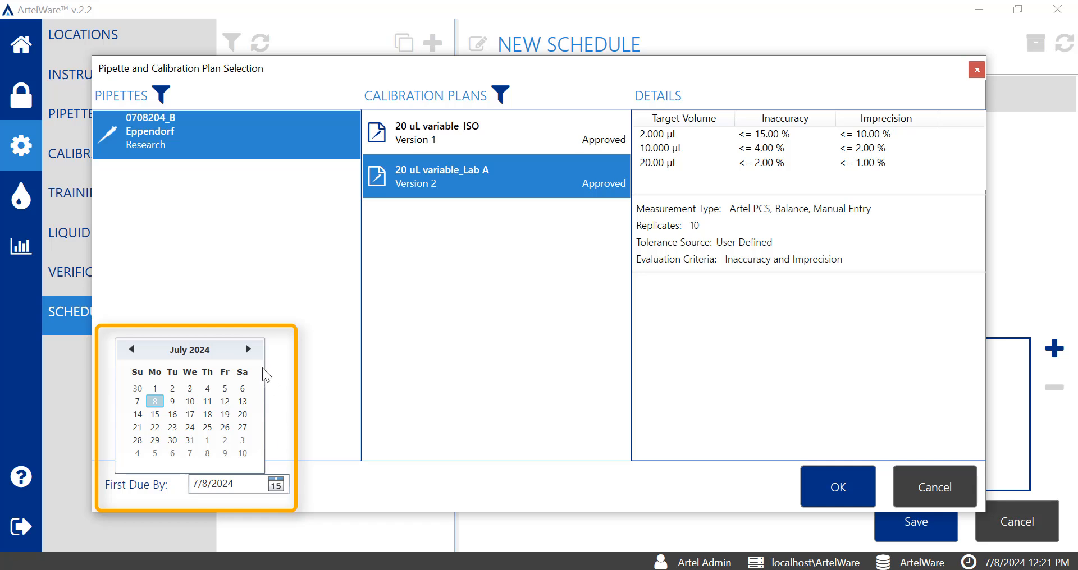
{"action": "left_click", "coordinate": [247, 346]}
{"action": "left_click", "coordinate": [247, 346]}
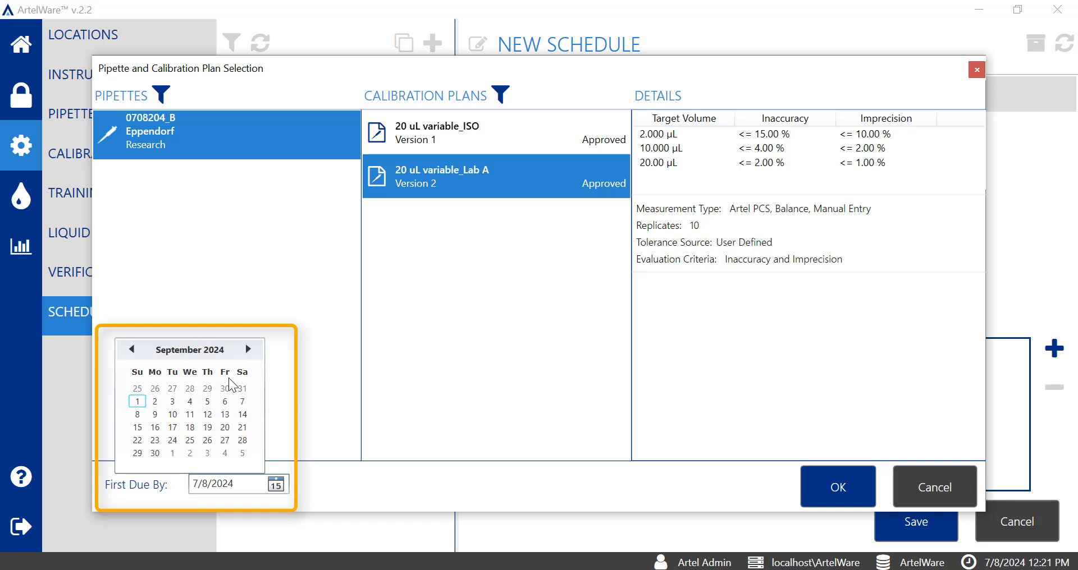
{"action": "left_click", "coordinate": [225, 402]}
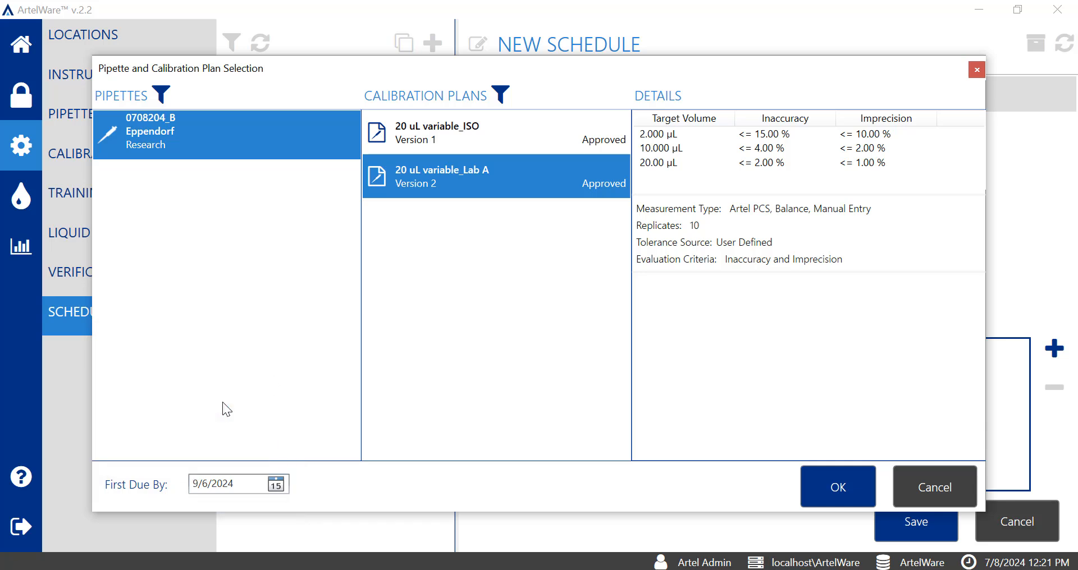
{"action": "left_click", "coordinate": [818, 486]}
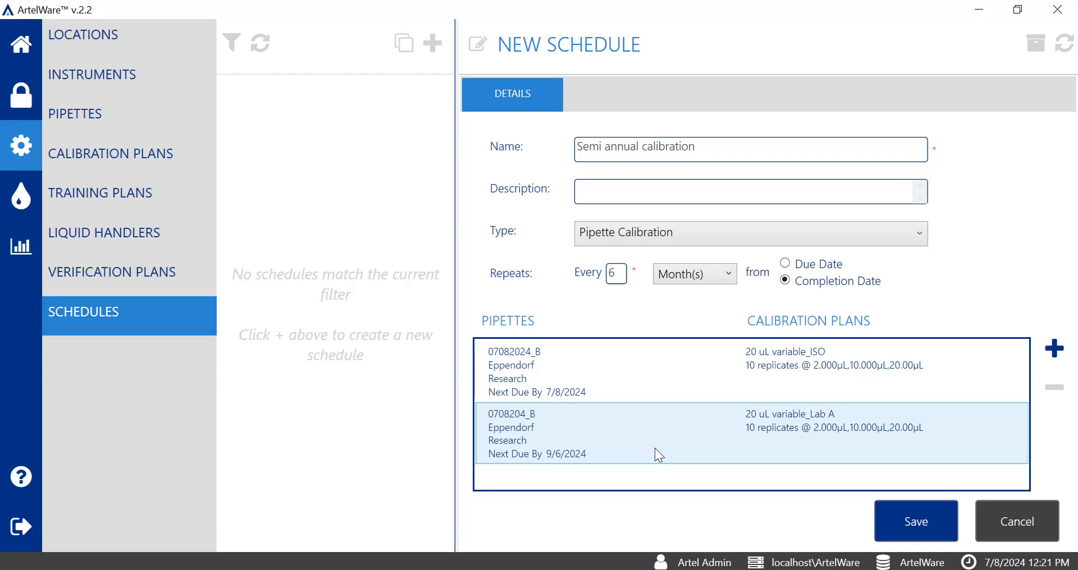
Save the new schedule with both pipettes and return to the home page.
{"action": "left_click", "coordinate": [952, 429]}
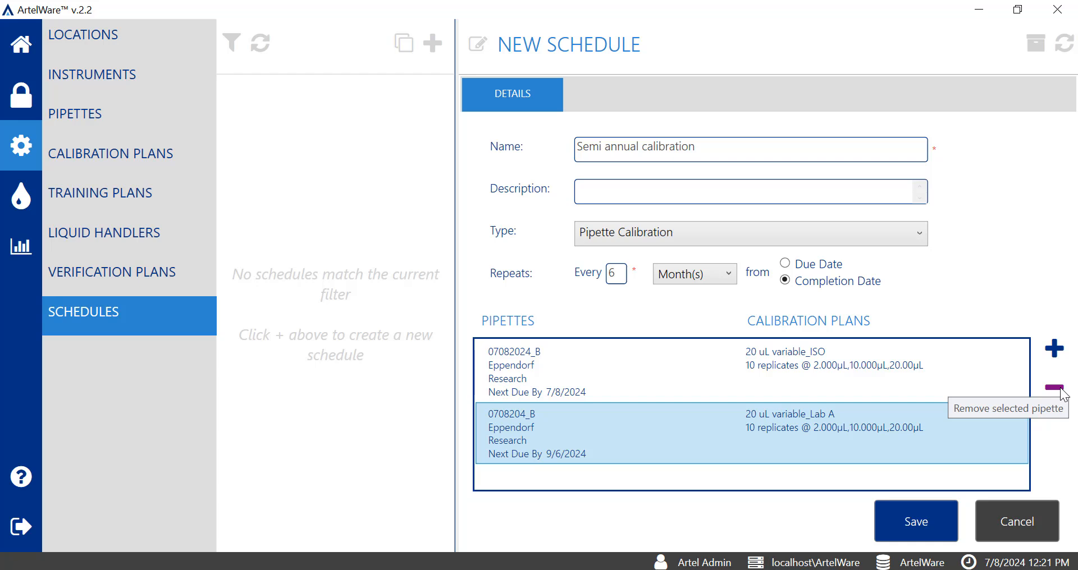
{"action": "left_click", "coordinate": [999, 373]}
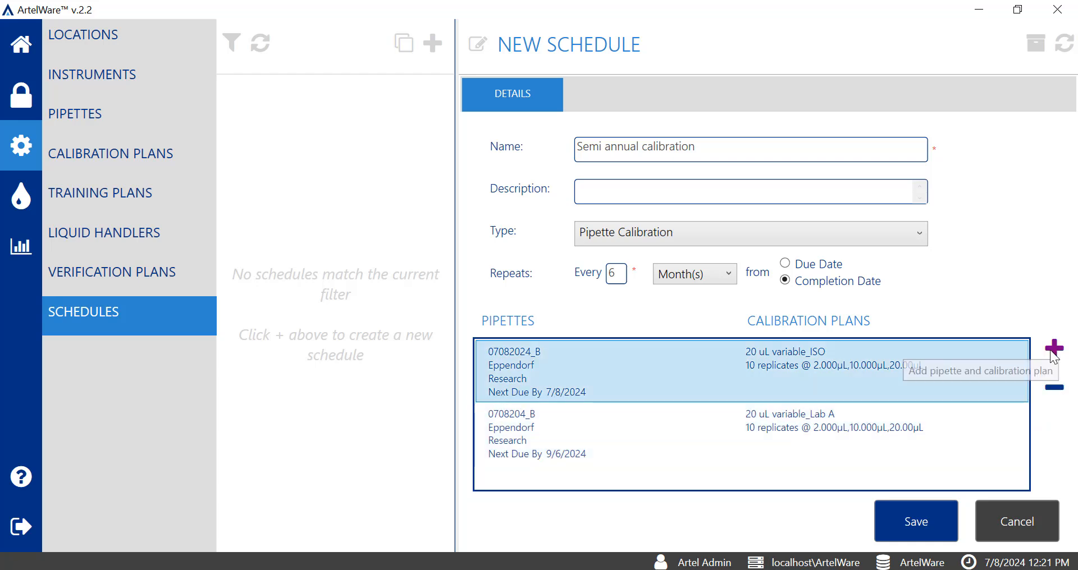
{"action": "left_click", "coordinate": [937, 523]}
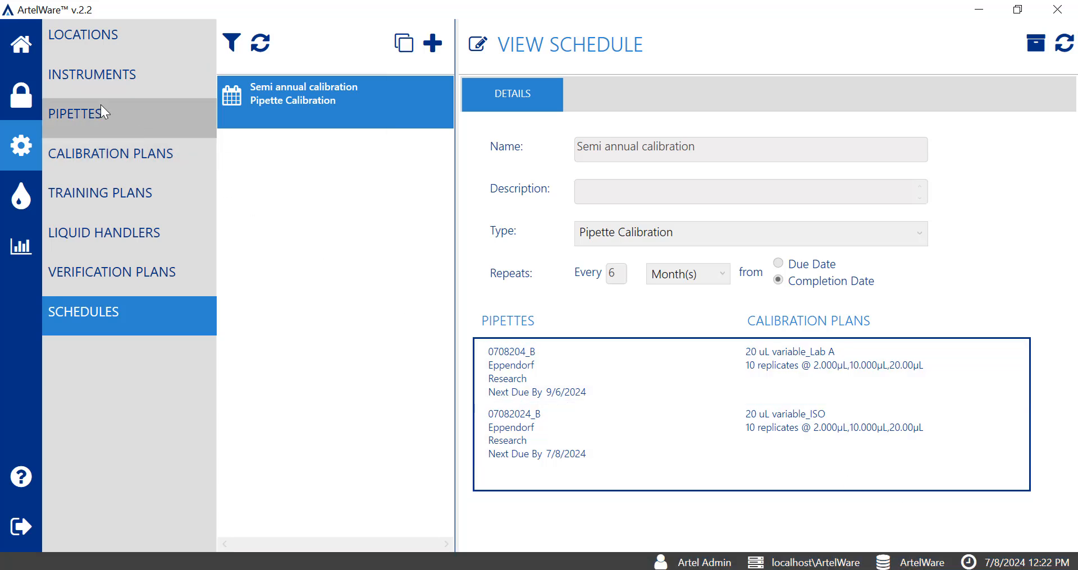
{"action": "left_click", "coordinate": [29, 45]}
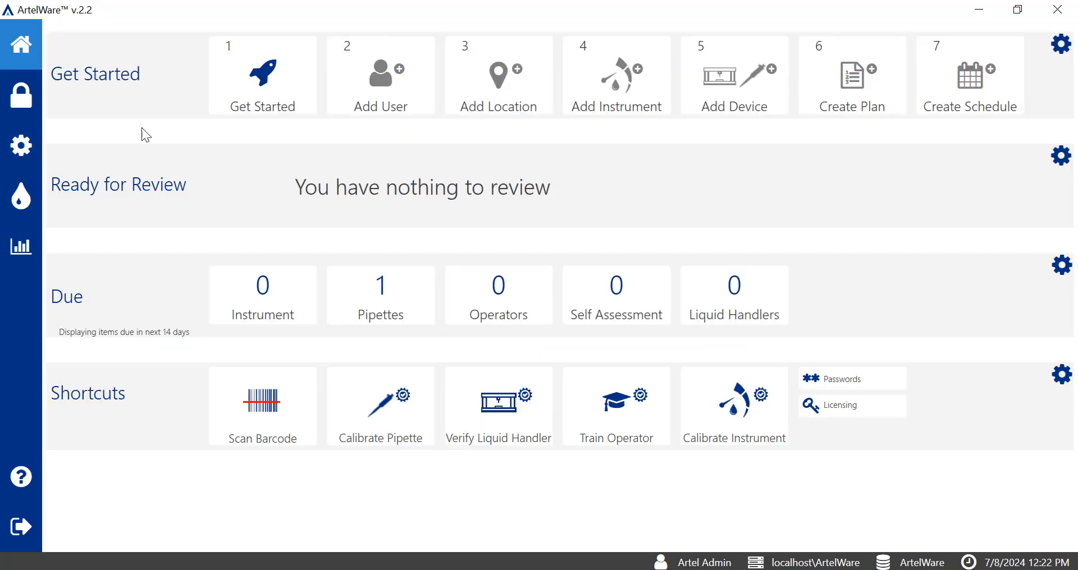